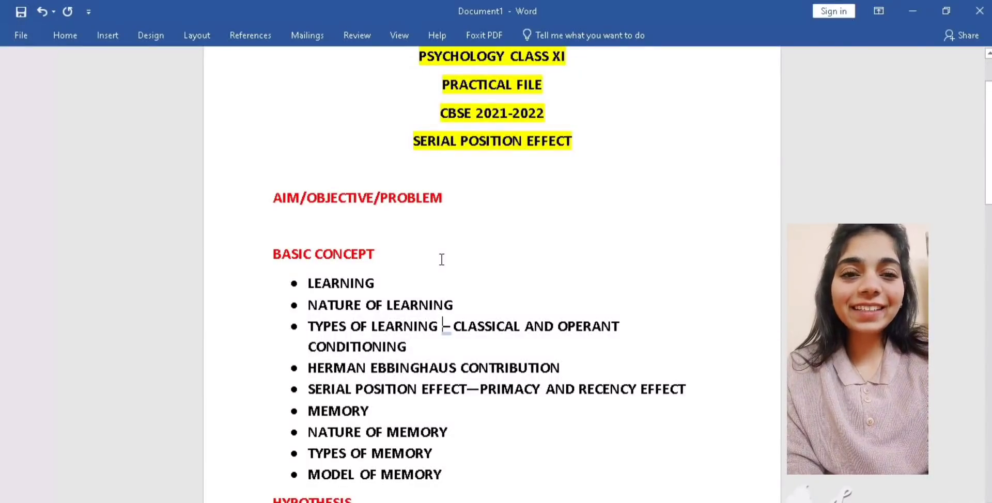
# Add a VARIALES heading on a new line below HYPOTHESIS
pyautogui.press('Down')
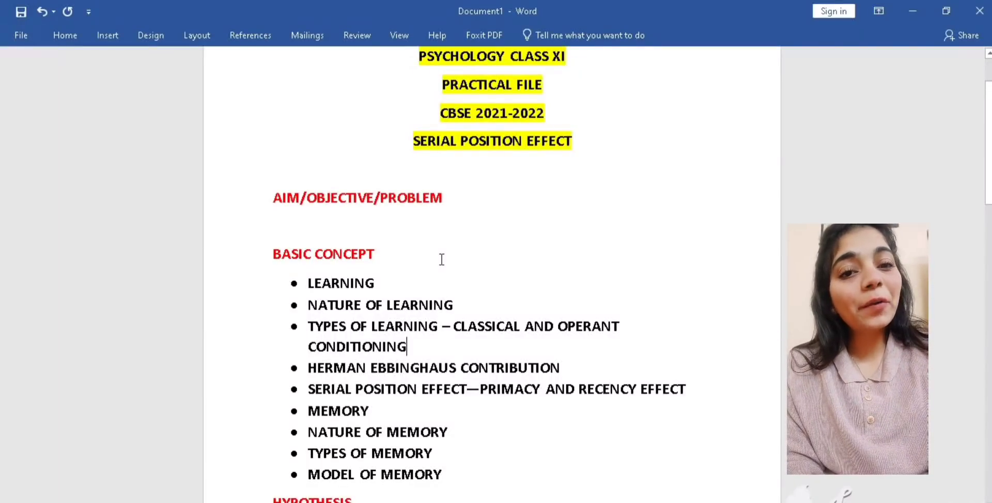
pyautogui.press('Down')
pyautogui.press('Down')
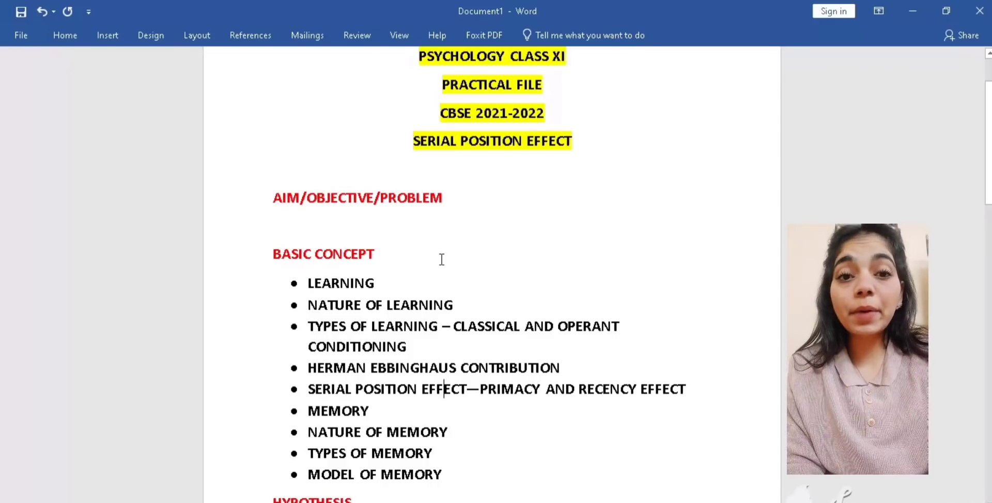
pyautogui.press('Down')
pyautogui.press('Down')
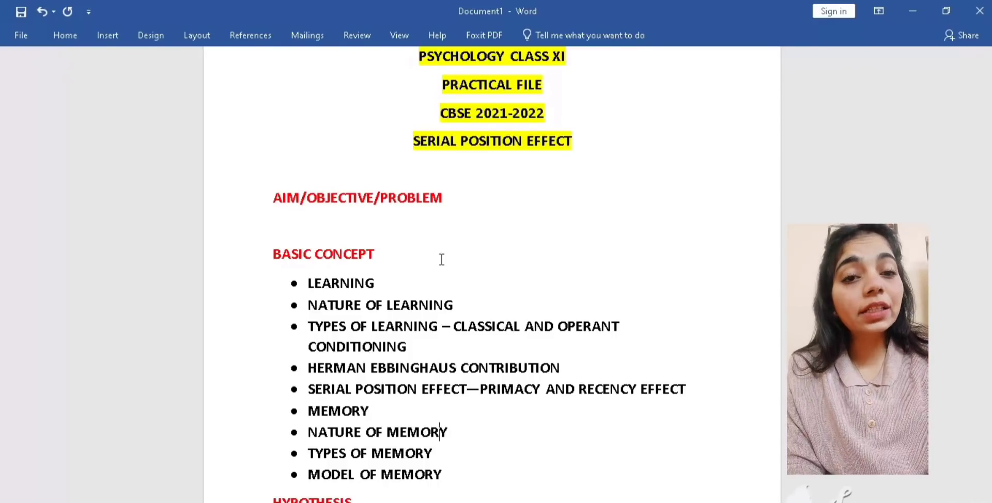
pyautogui.press('Down')
pyautogui.press('Down')
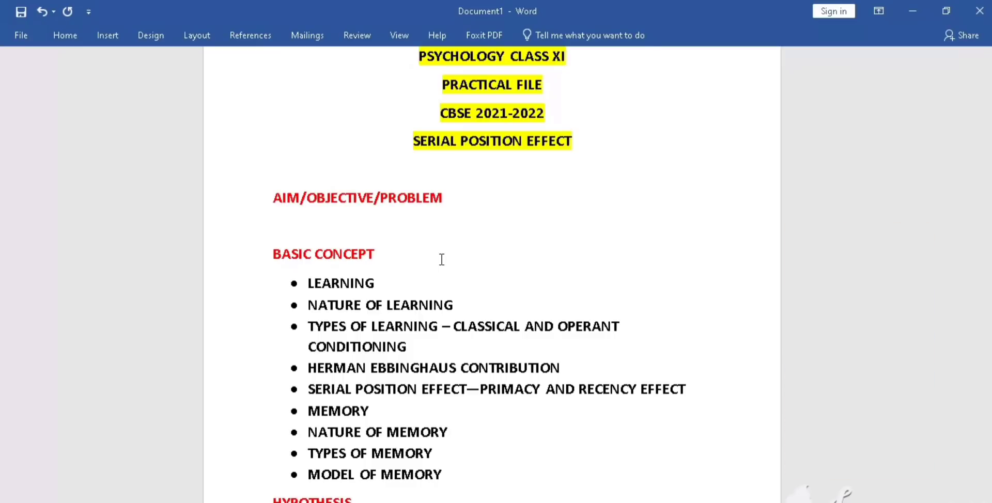
pyautogui.press('Down')
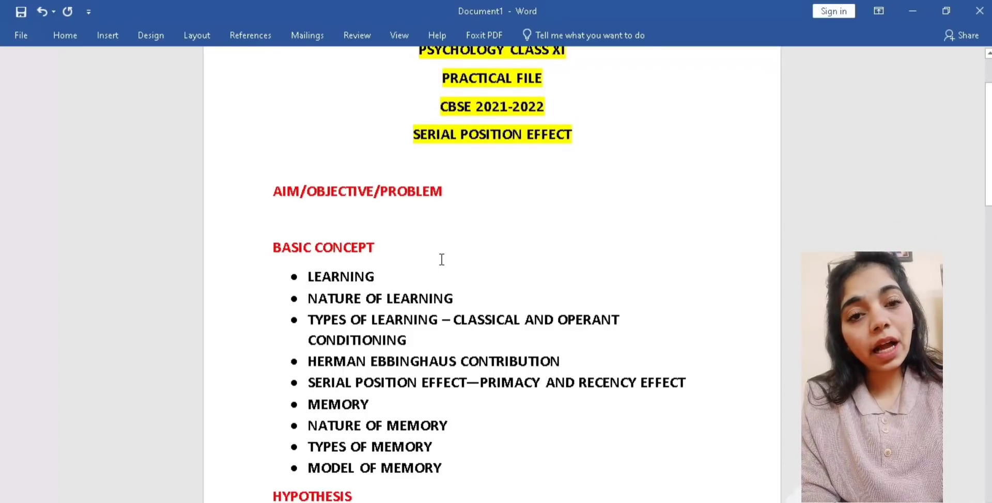
pyautogui.press('Return')
pyautogui.write('VARIALES')
# List DEPENDENT VARIALE, INDEPENDENT VARIABLE and CONTROL VARIABLE as bullets under VARIALES
pyautogui.press('Return')
pyautogui.write('DEPENDENT VARIALE')
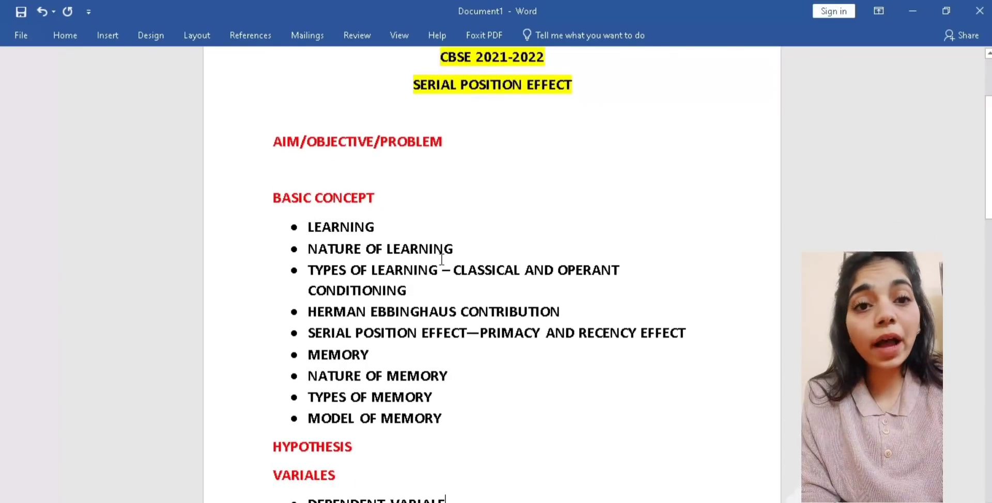
pyautogui.press('Return')
pyautogui.write('INDEPENDENT VARIABLE')
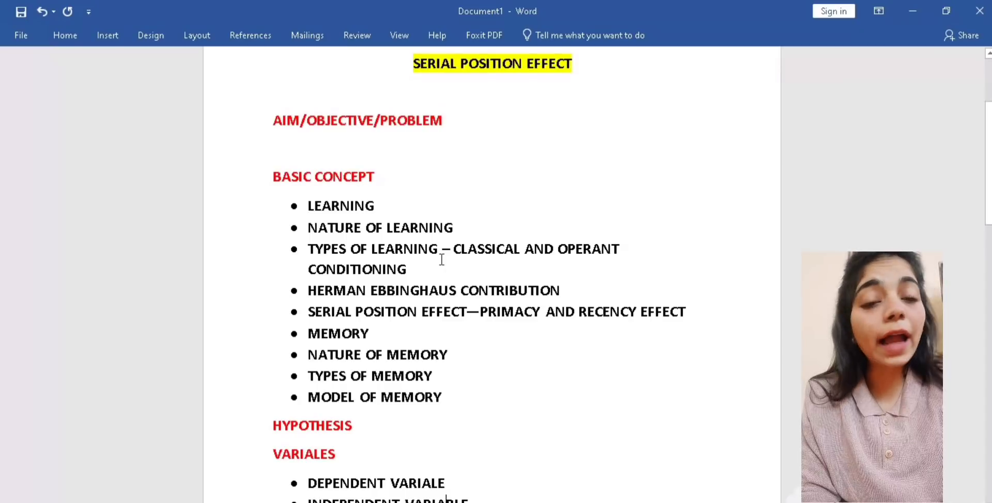
pyautogui.press('Return')
pyautogui.write('CONTROL VARIABLE')
# Add PRECAUTIONS and MATERIALS REQUIRED with an ARRANGEMENT OF MATERIALS bullet, then PRELIMINARIES on a new page
pyautogui.press('Return')
pyautogui.press('Return')
pyautogui.write('PRECAUTIONS')
pyautogui.press('Return')
pyautogui.write('MATERIALS REQUIRED')
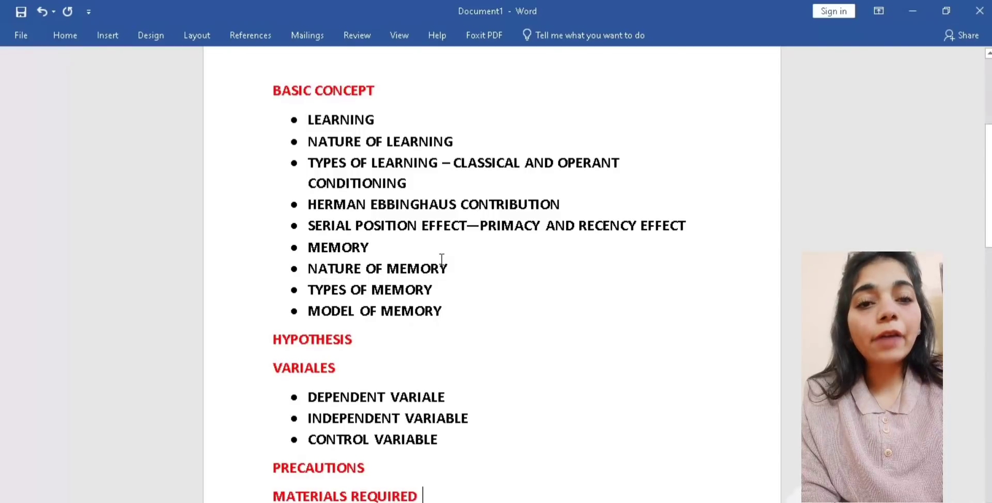
pyautogui.press('Return')
pyautogui.write('ARRANGEMENT OF MATERIALS')
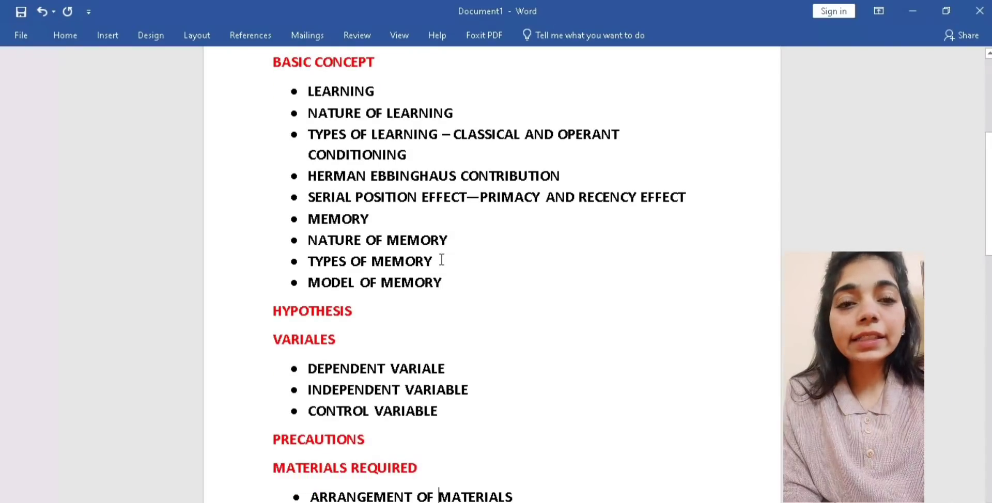
pyautogui.hotkey('ctrl', 'Return')
pyautogui.write('PRELIMINARIES')
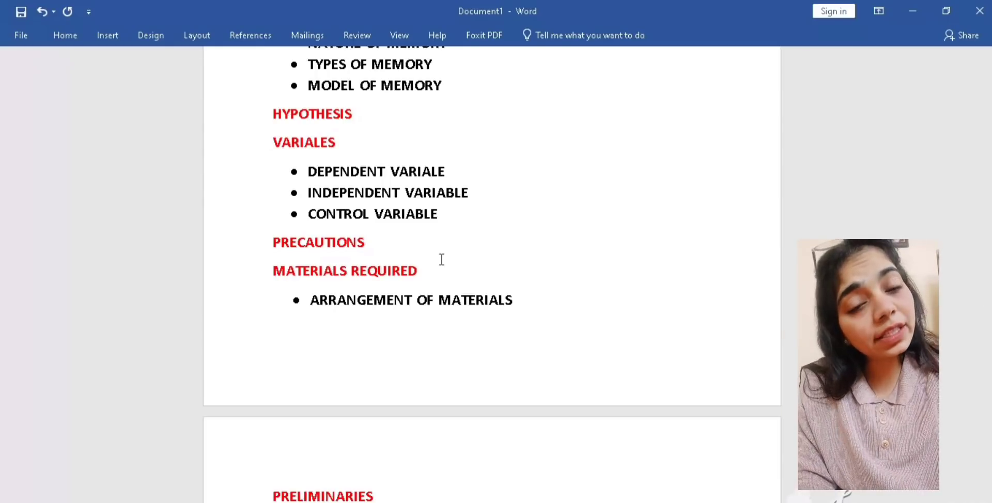
# Finish the outline through REFERENCES and add blank lines below the APA FORMAT bullet
pyautogui.scroll(-1, 442, 259)
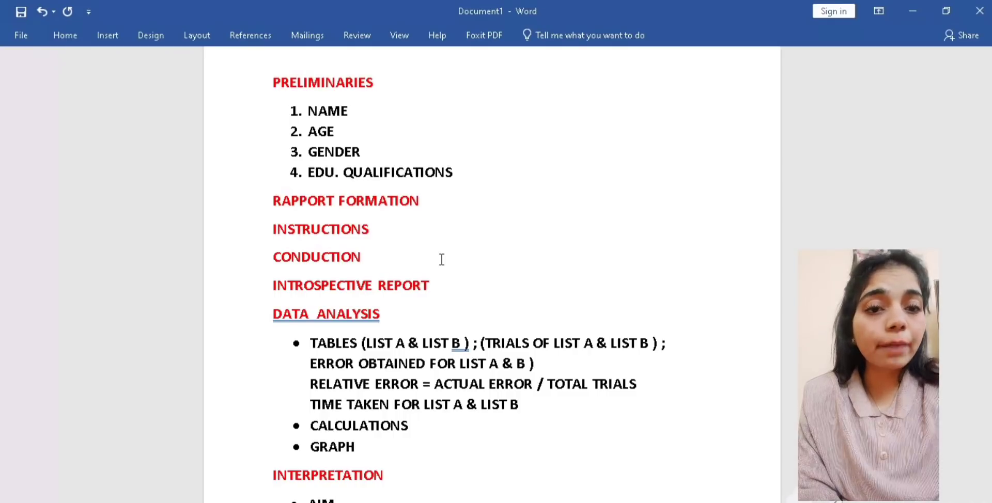
pyautogui.scroll(-1, 441, 260)
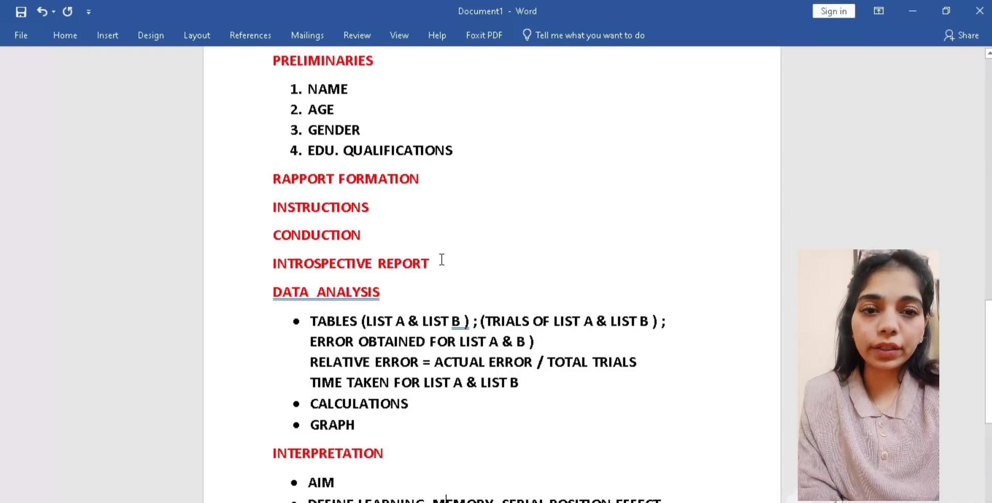
pyautogui.scroll(-5, 442, 260)
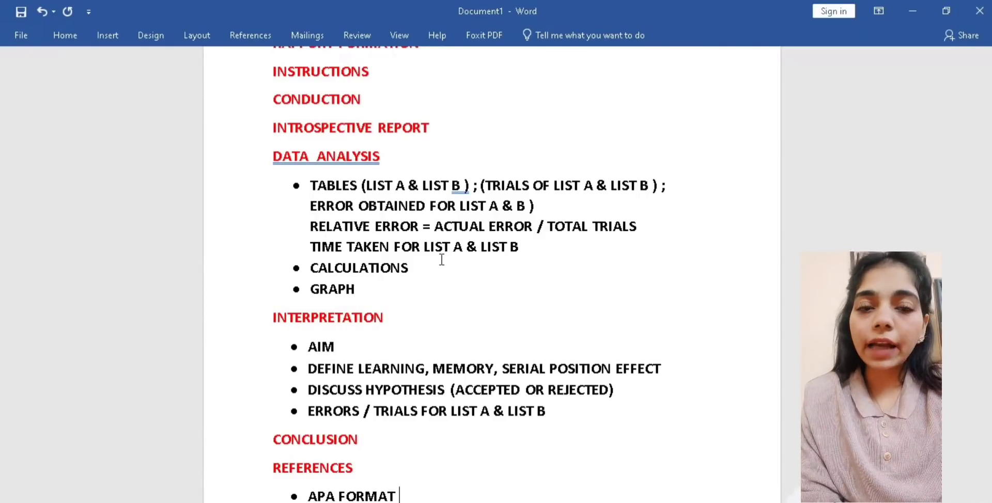
pyautogui.press('Return')
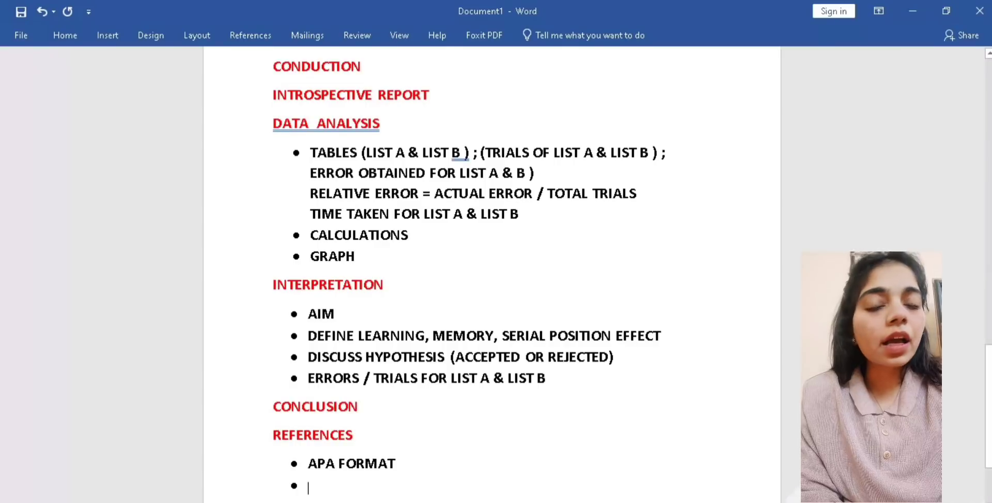
pyautogui.press('Return')
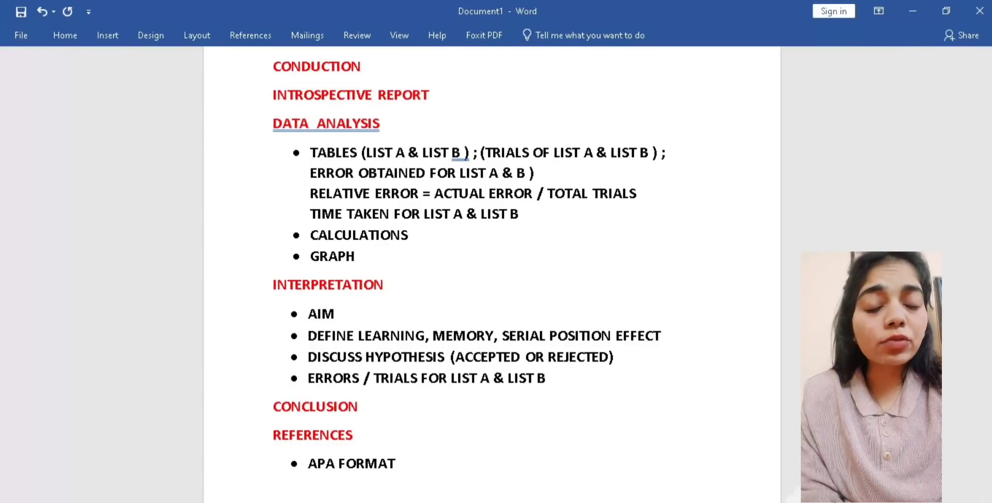
pyautogui.press('Return')
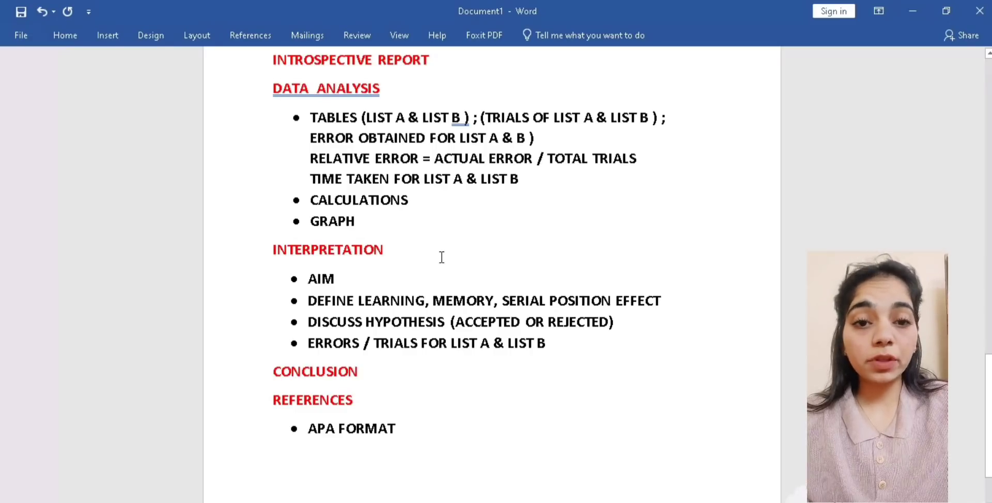
# Add an APPENDIX heading with 'LIST A' and 'LIST B' spaced apart beneath it, then a page break
pyautogui.press('Return')
pyautogui.write('A')
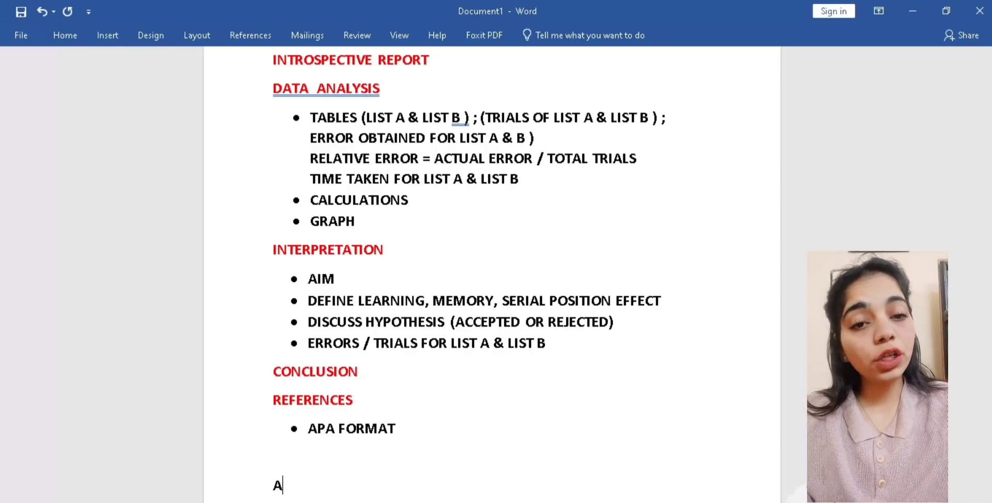
pyautogui.write('OP')
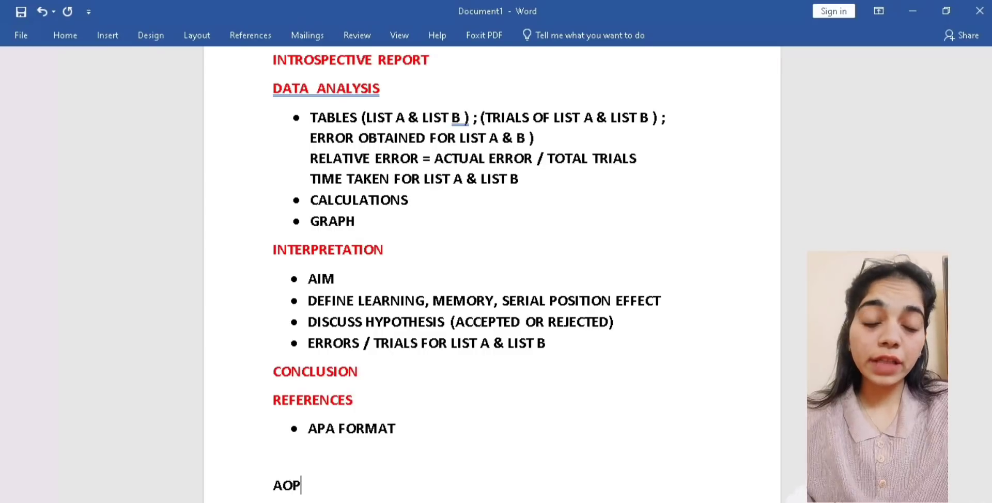
pyautogui.press('BackSpace')
pyautogui.press('BackSpace')
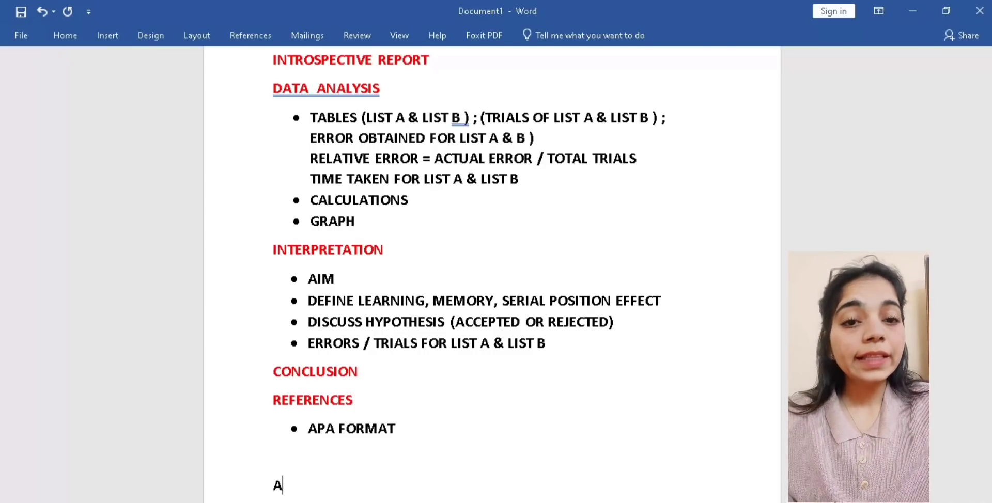
pyautogui.write('PP')
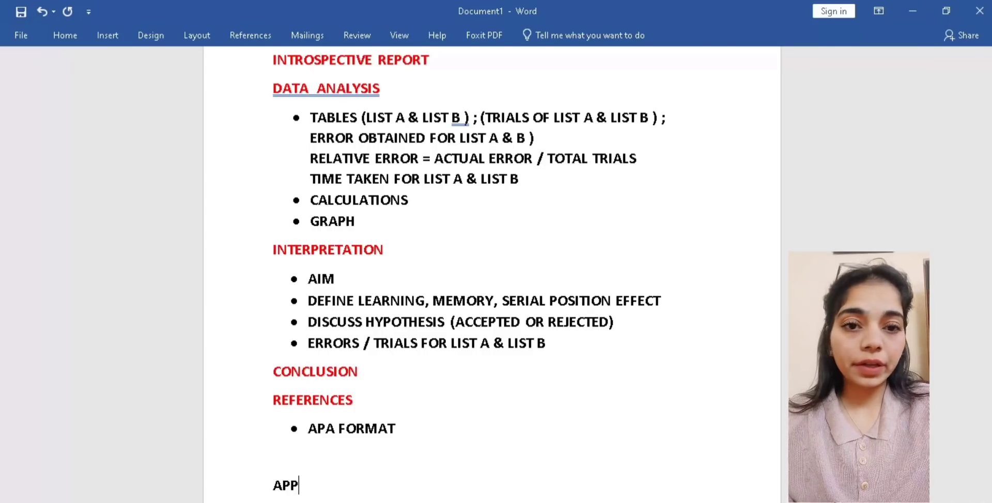
pyautogui.write('EN')
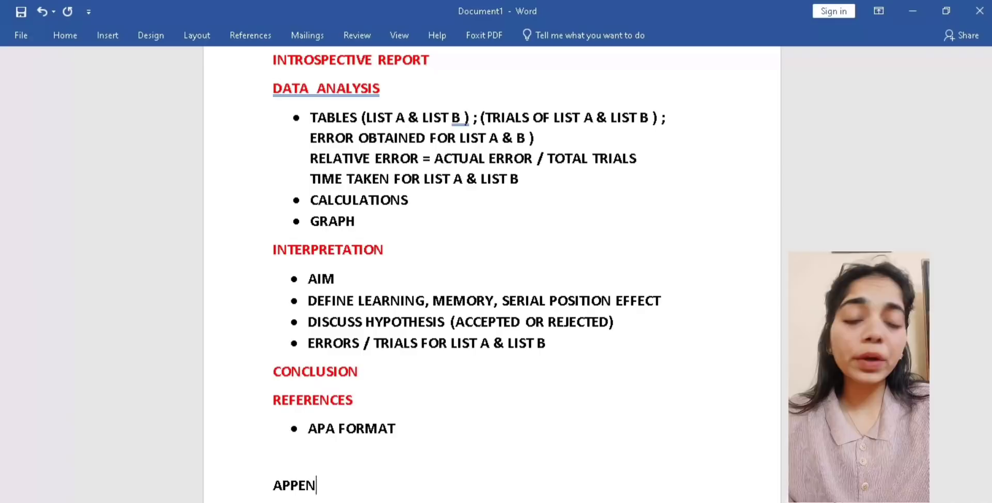
pyautogui.write('DI')
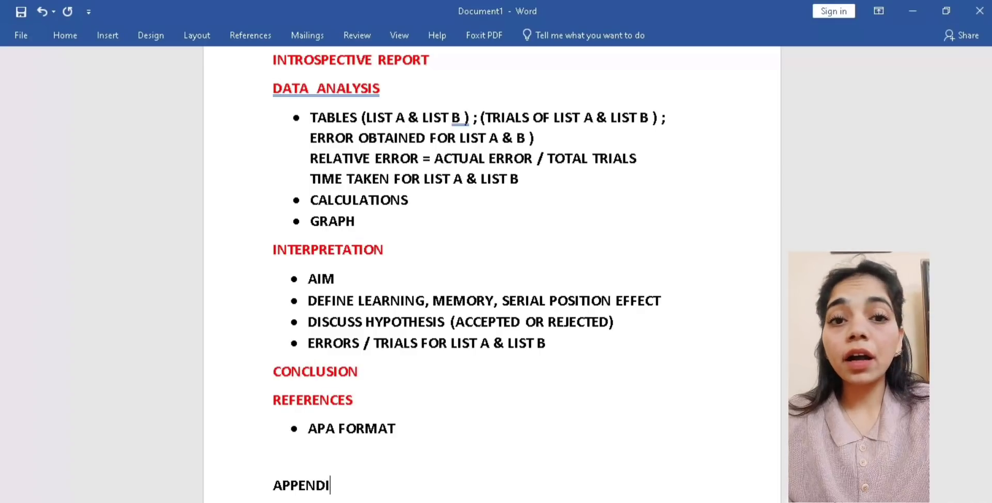
pyautogui.write('X')
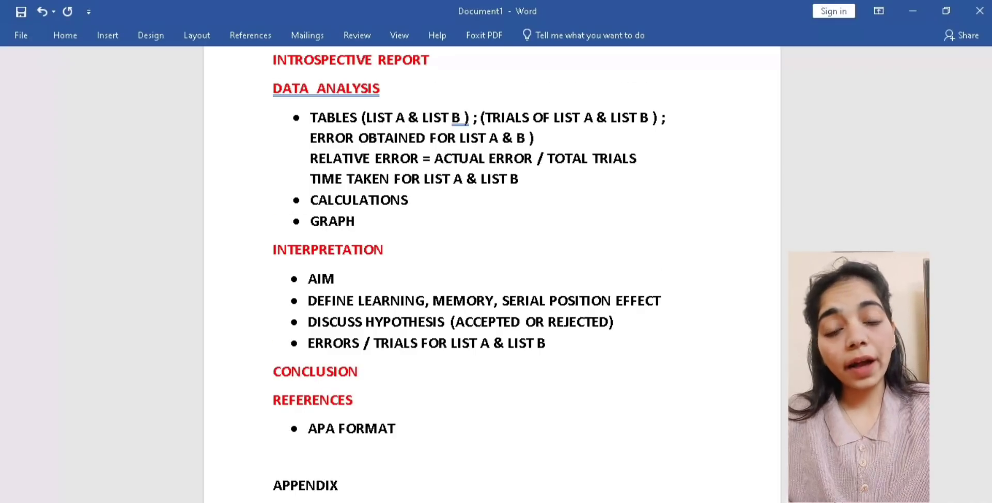
pyautogui.press('Return')
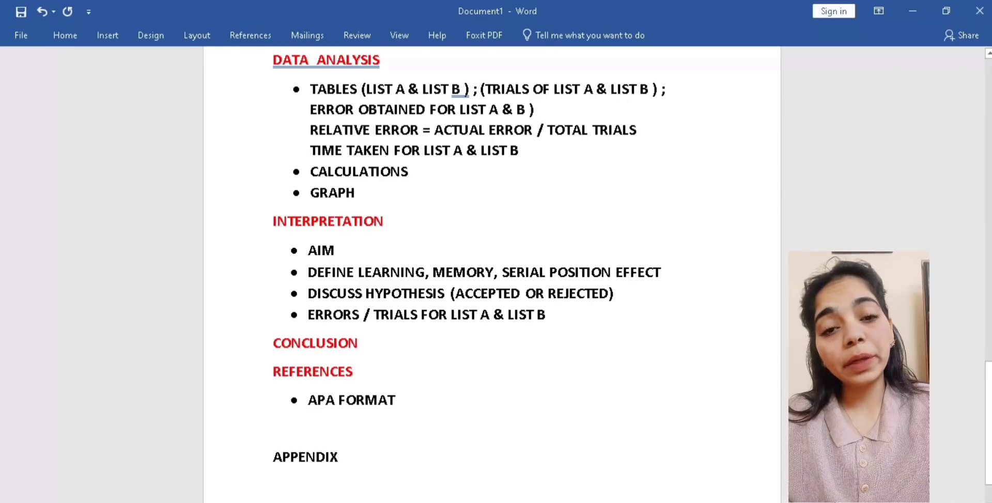
pyautogui.write('LIS')
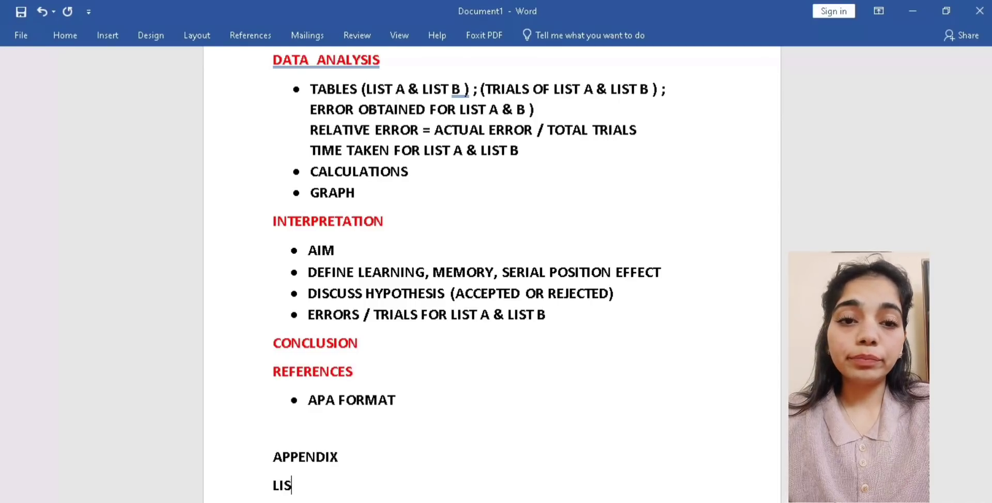
pyautogui.write('T')
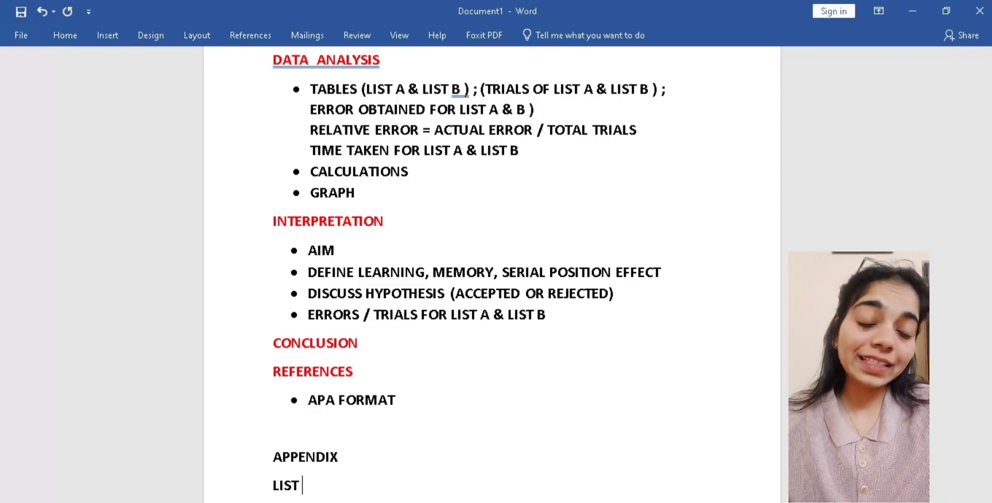
pyautogui.write(' A ')
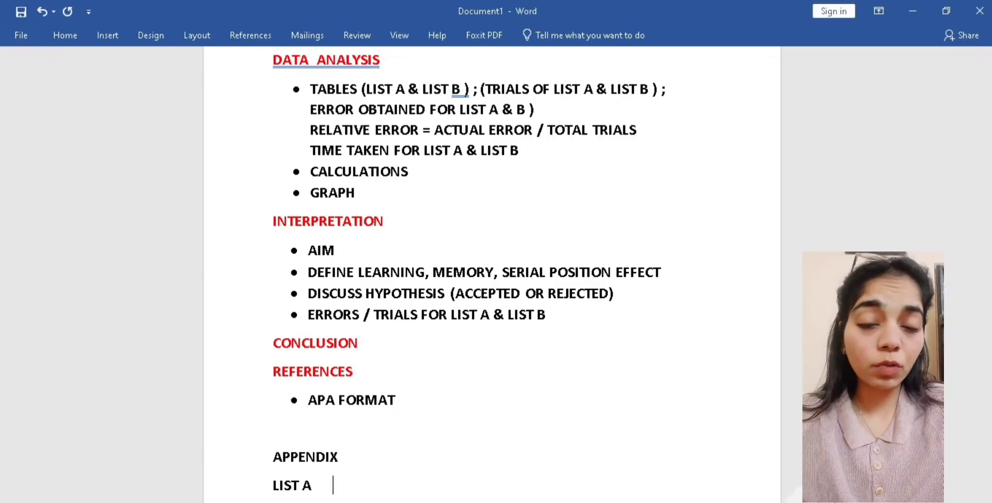
pyautogui.write('            LI')
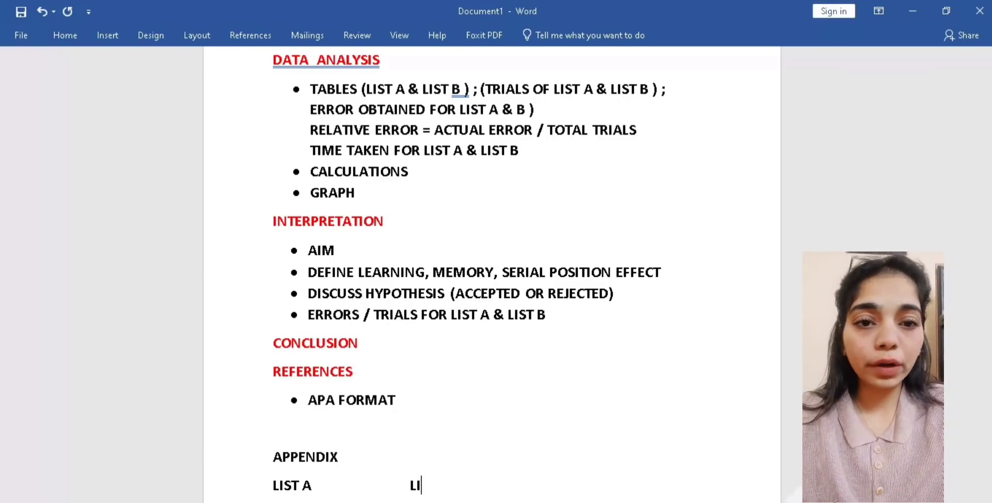
pyautogui.write('ST')
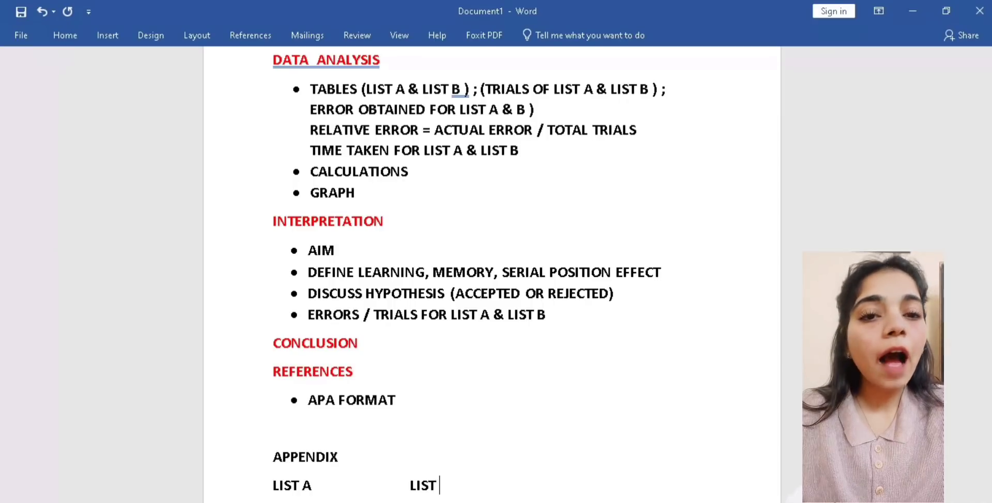
pyautogui.write(' B')
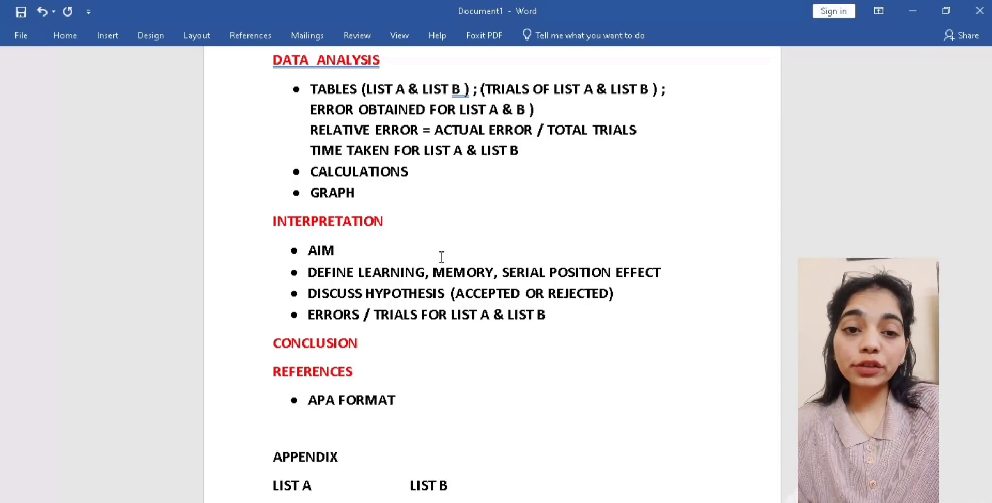
pyautogui.hotkey('ctrl', 'Return')
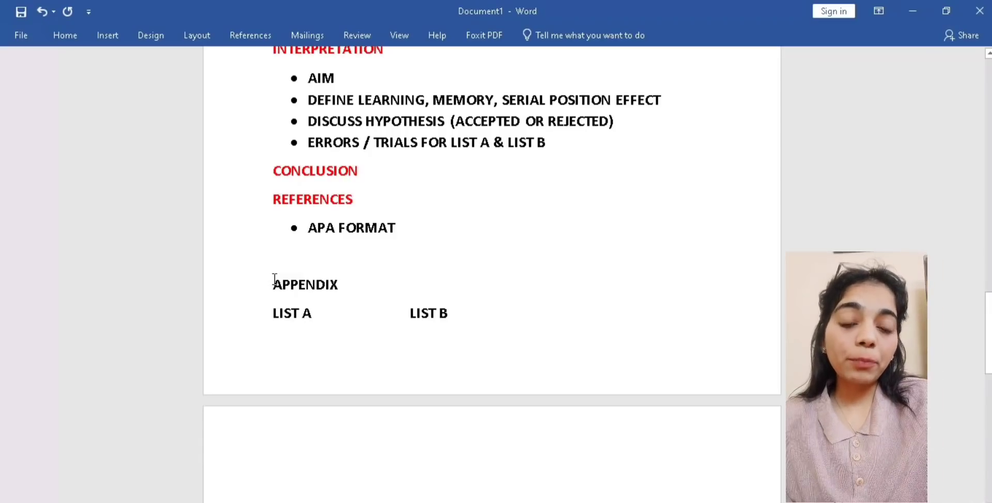
# Push the APPENDIX section onto the next page and start item '1.' under LIST A
pyautogui.click(275, 280)
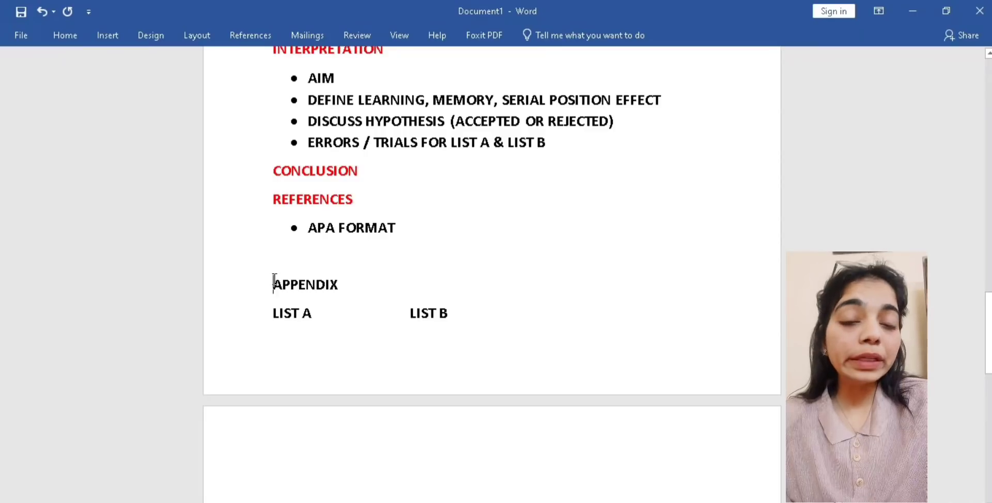
pyautogui.press('Return')
pyautogui.press('Return')
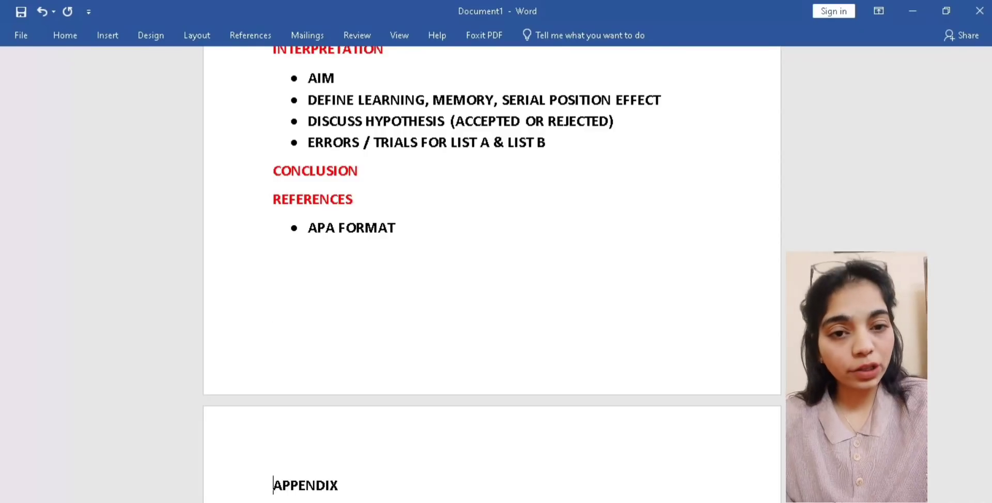
pyautogui.scroll(-2, 490, 274)
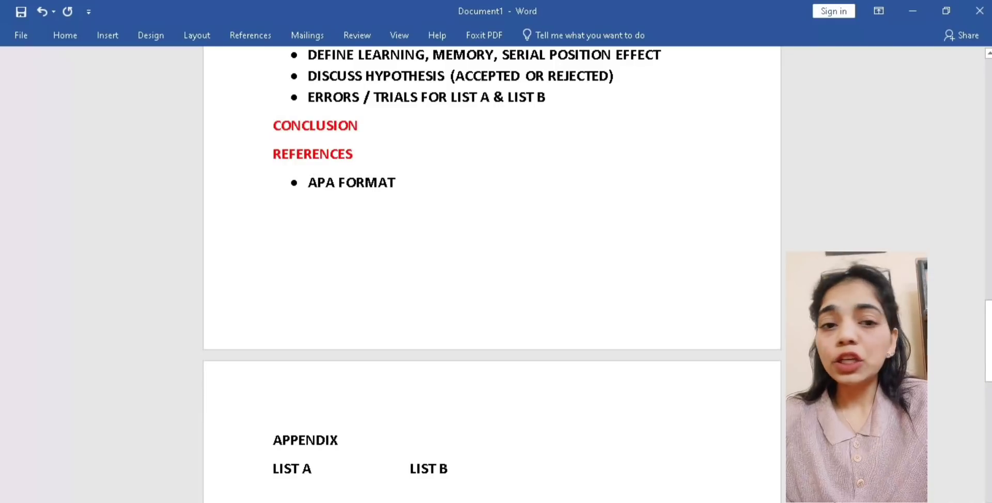
pyautogui.write('1.')
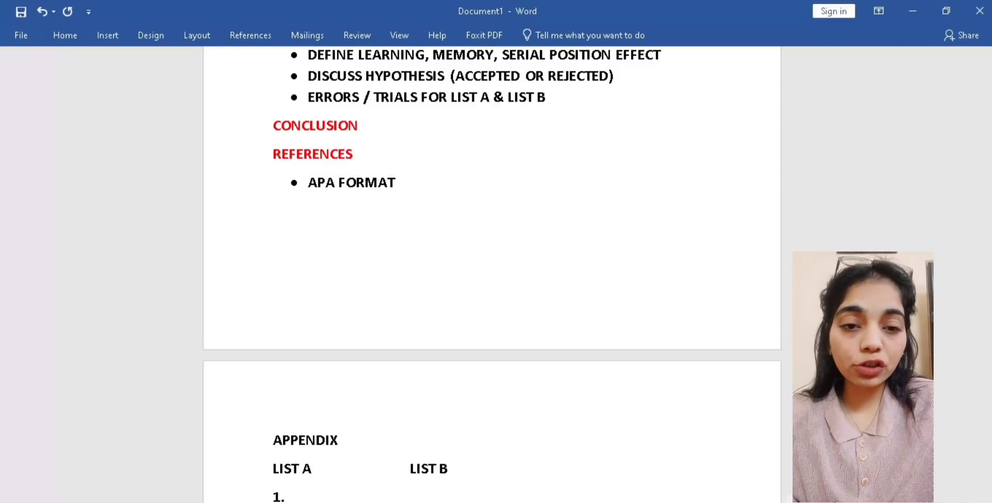
# Enter CIW and BOX as item 1, aligned under LIST A and LIST B
pyautogui.press('Up')
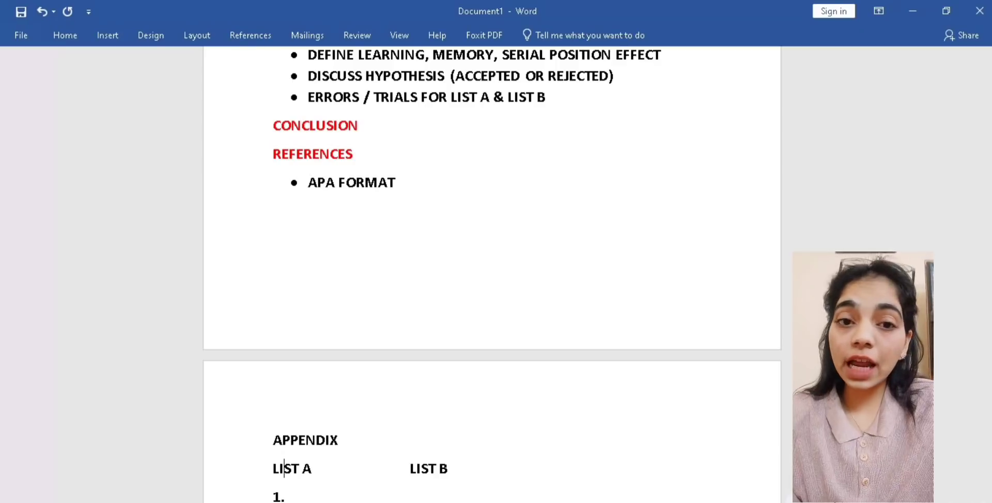
pyautogui.click(279, 469)
pyautogui.click(274, 469)
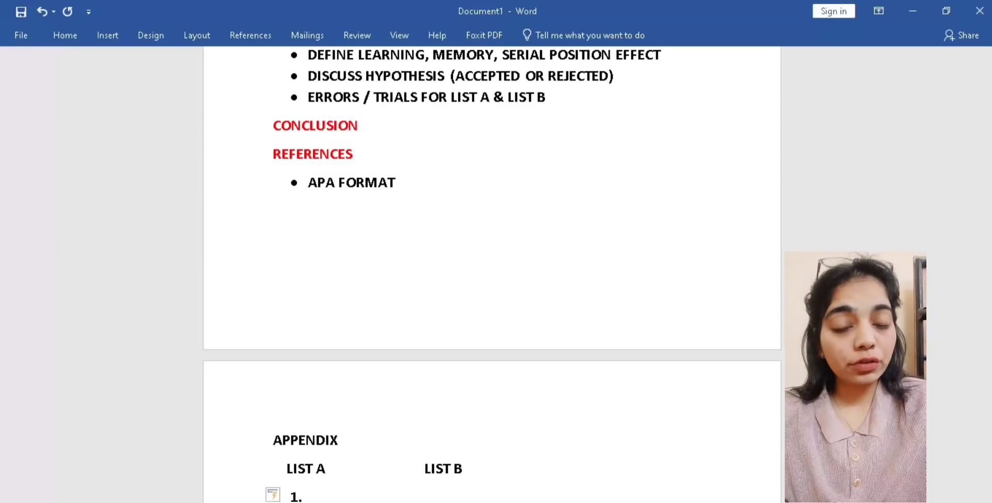
pyautogui.write('ClW                 ')
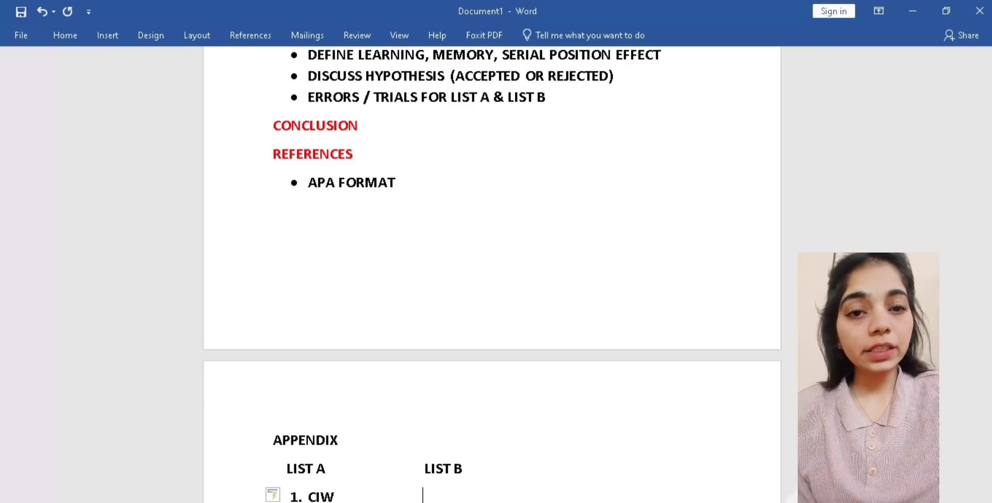
pyautogui.write('   B')
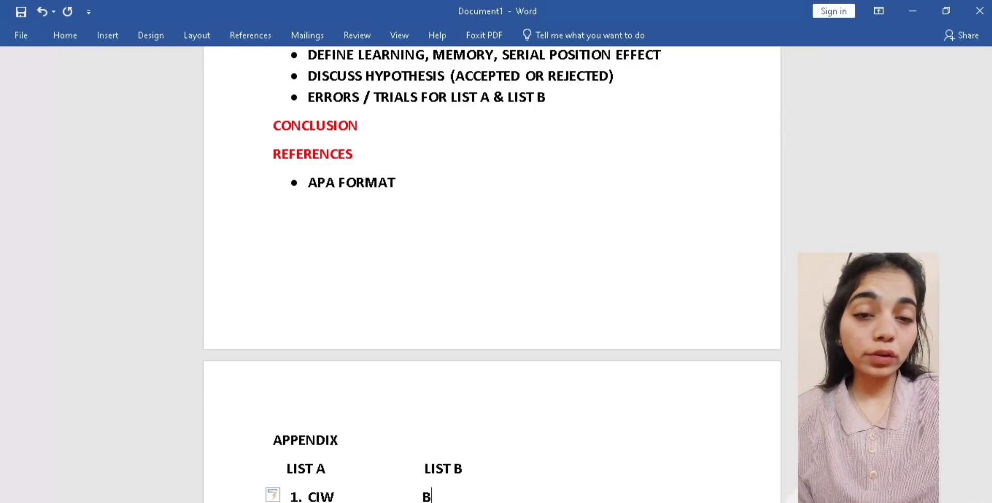
pyautogui.write('OX')
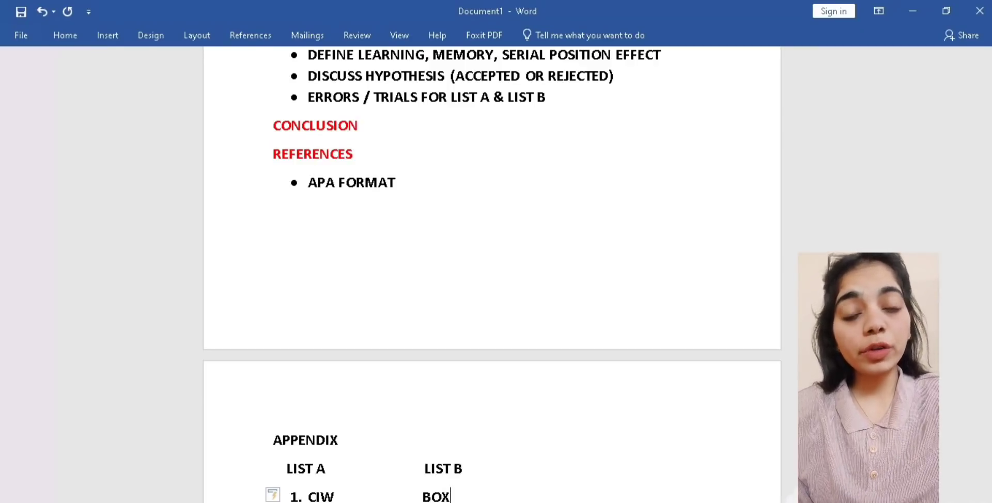
# Add item 2 with HUO under LIST A and PEN under LIST B
pyautogui.press('Return')
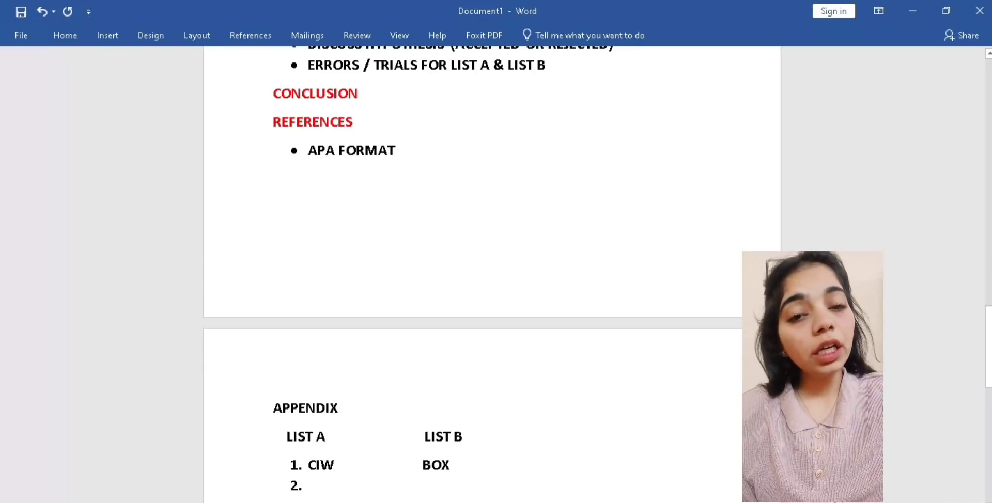
pyautogui.write('HU')
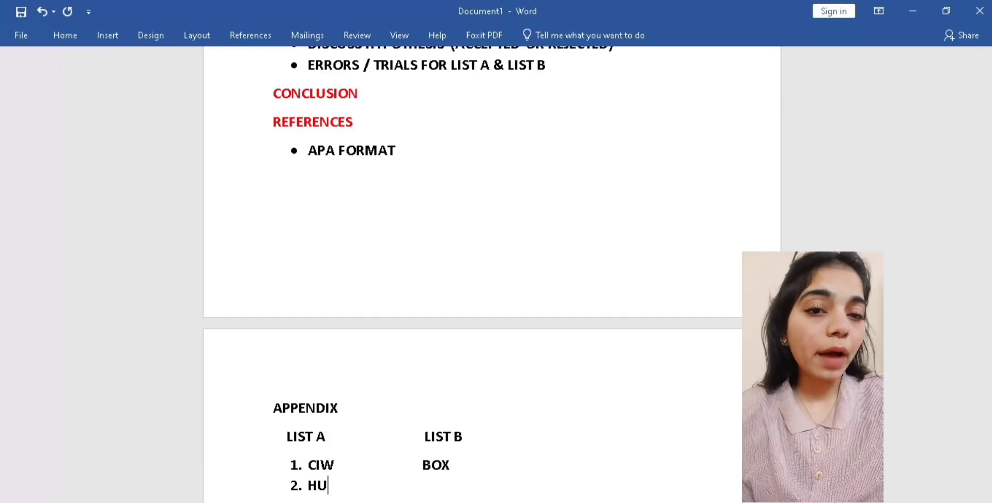
pyautogui.write('S')
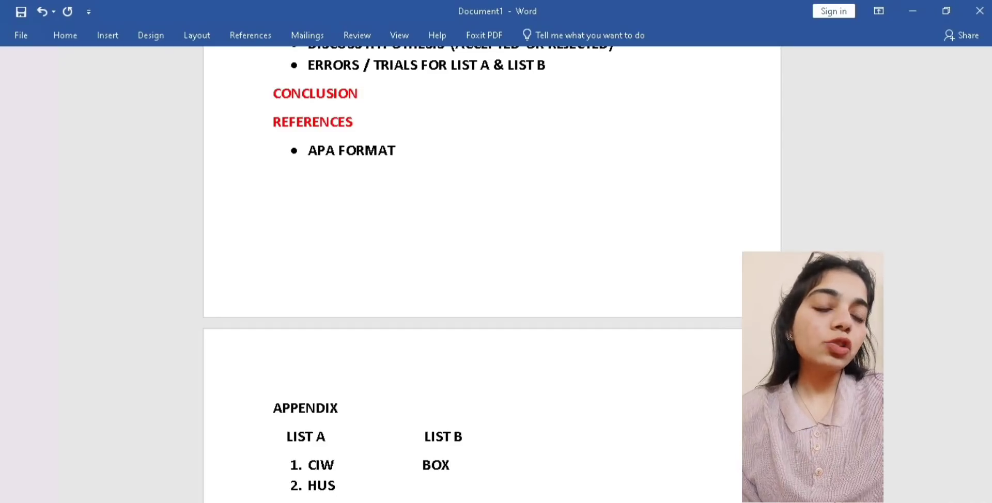
pyautogui.press('BackSpace')
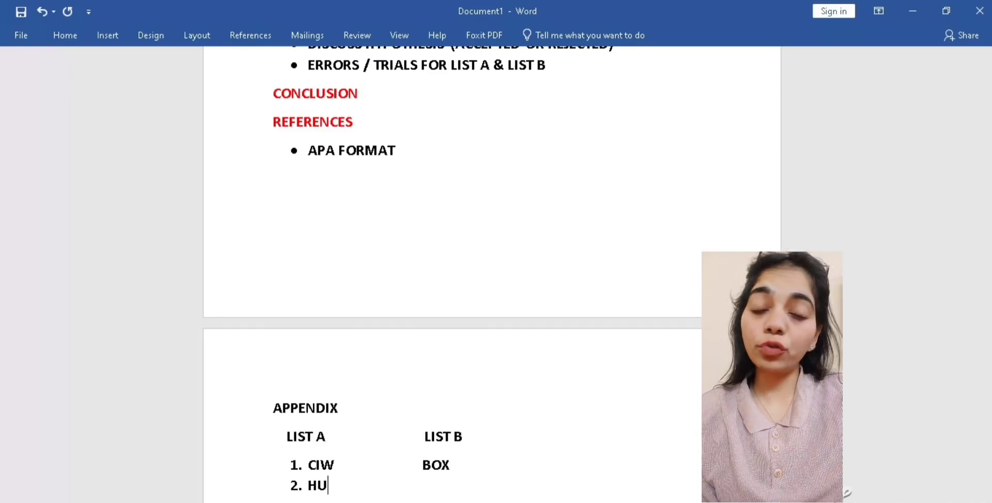
pyautogui.write('O')
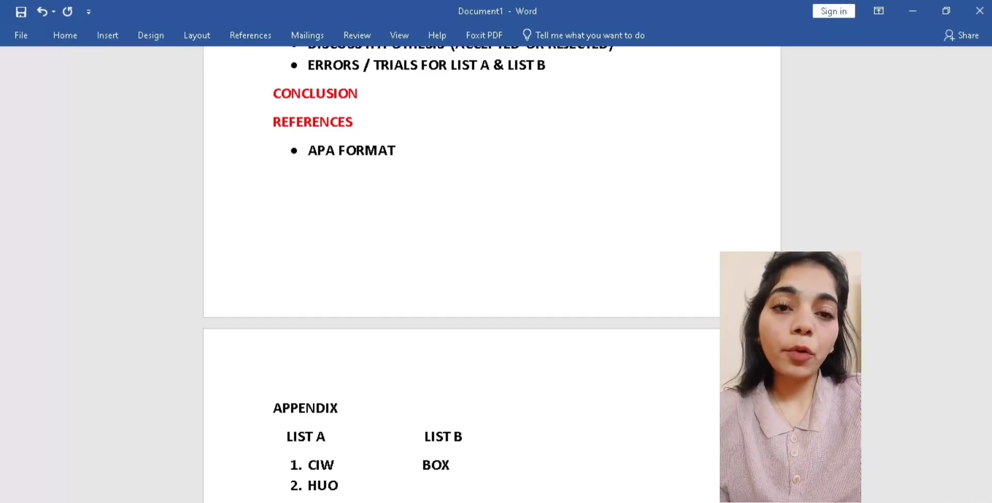
pyautogui.write('P')
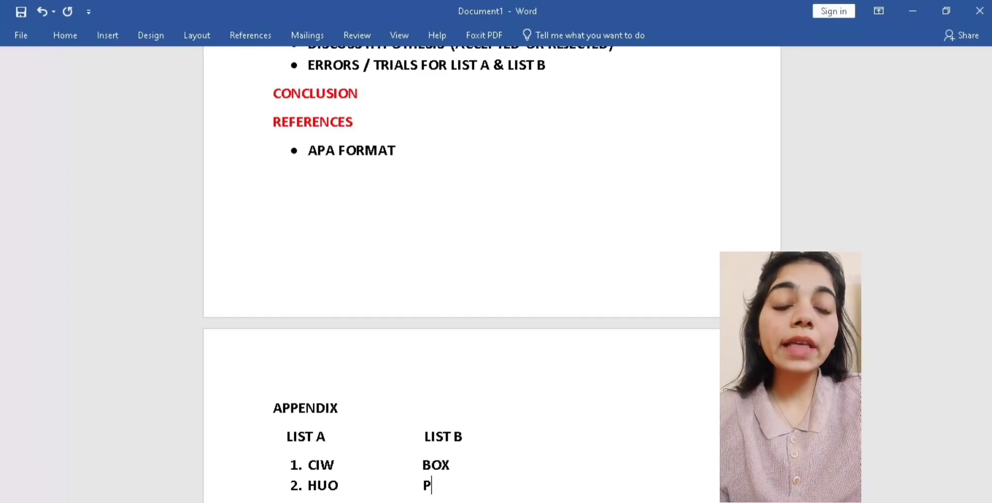
pyautogui.write('EN')
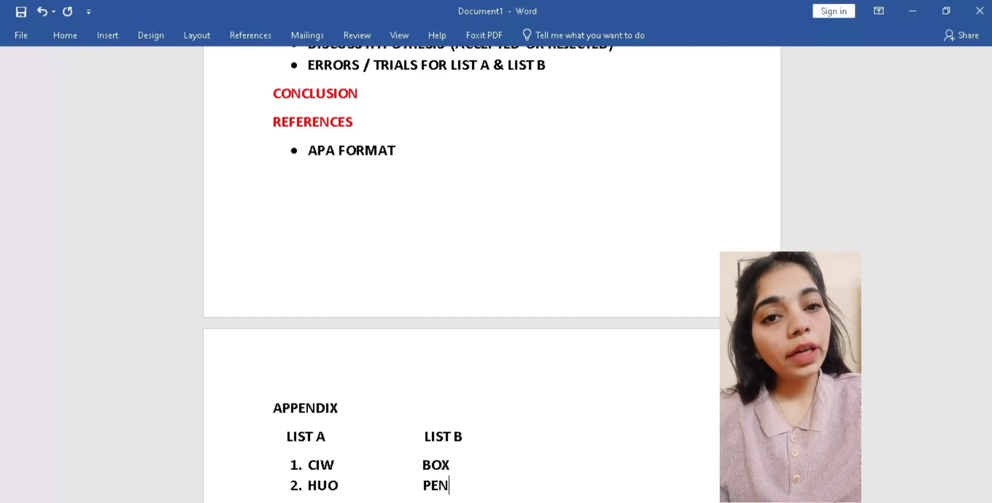